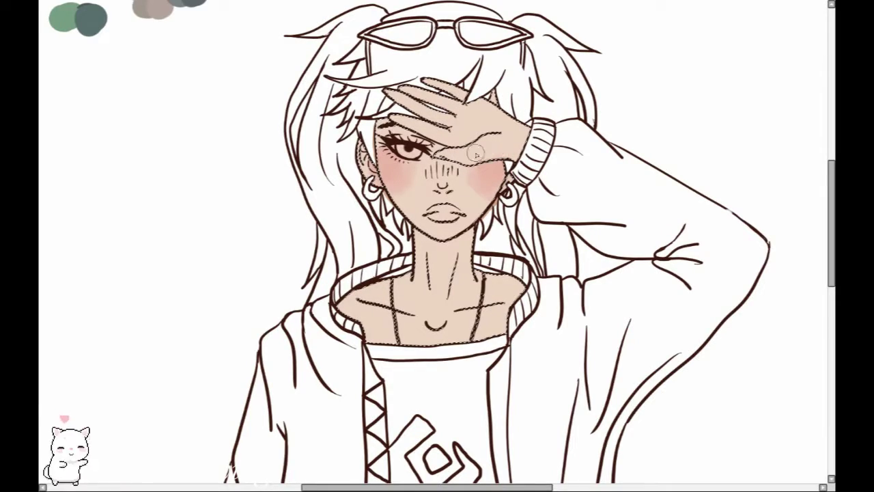
# Step: Paint the lips in a muted dusty pink, with a darker tone on the upper lip
pyautogui.scroll(3, 756, 95)
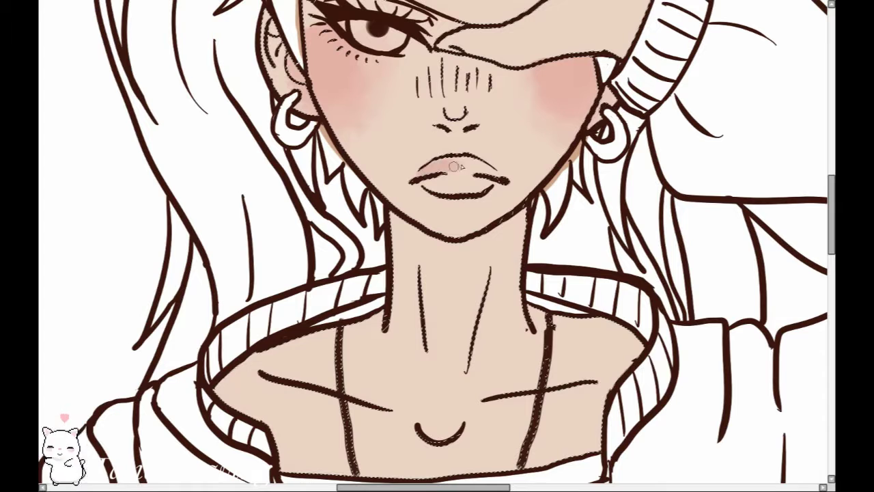
pyautogui.moveTo(483, 183)
pyautogui.mouseDown()
pyautogui.moveTo(432, 182)
pyautogui.moveTo(480, 187)
pyautogui.moveTo(437, 165)
pyautogui.moveTo(425, 172)
pyautogui.moveTo(487, 168)
pyautogui.mouseUp()
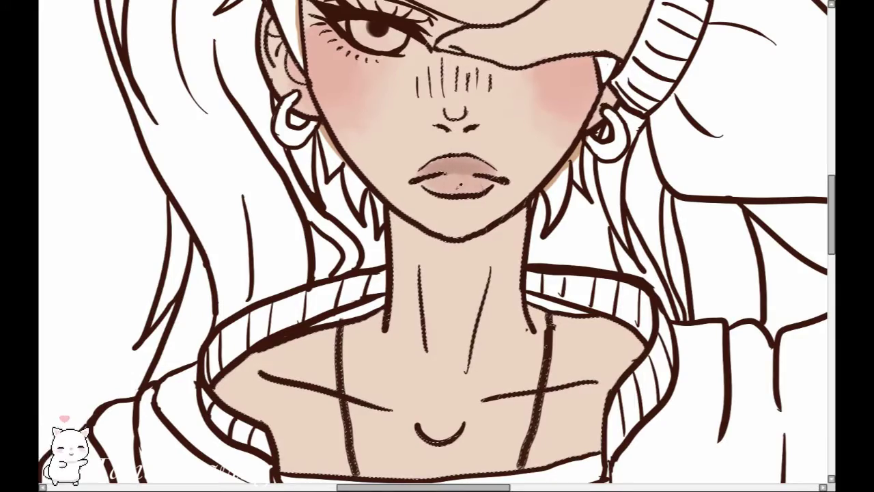
pyautogui.scroll(-2, 460, 186)
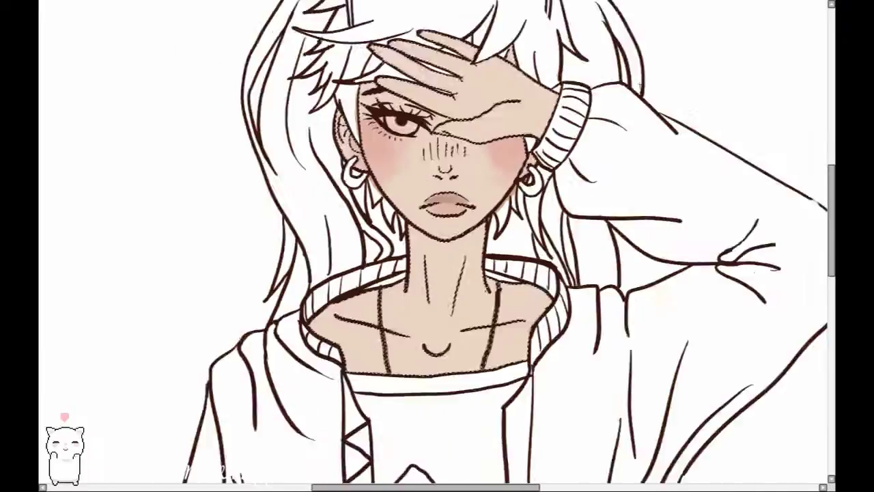
pyautogui.hotkey('ctrl', '-')
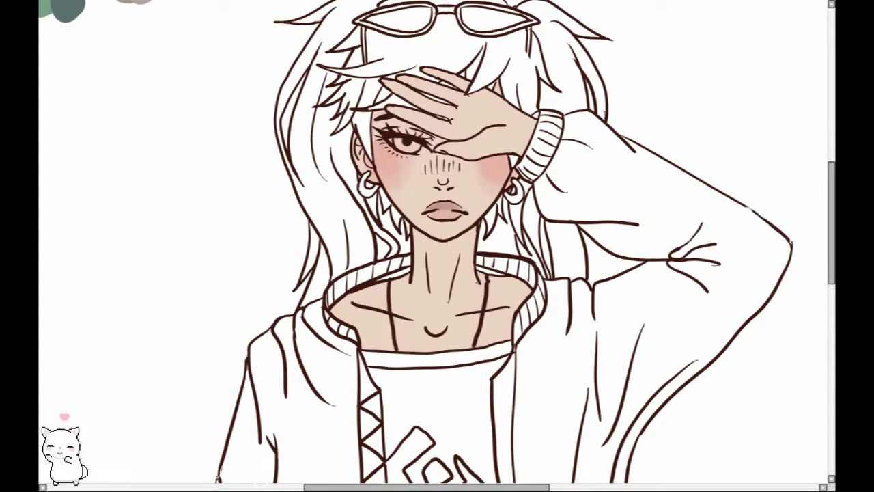
# Step: Select the fringe and the ponytail on the uncovered-eye side by their line-art areas
pyautogui.scroll(-1, 703, 80)
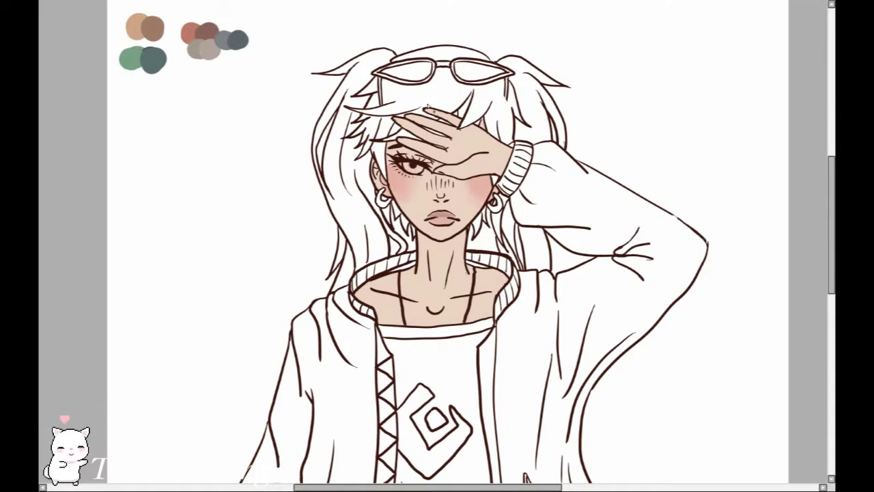
pyautogui.click(433, 101)
pyautogui.hotkey('ctrl', 'z')
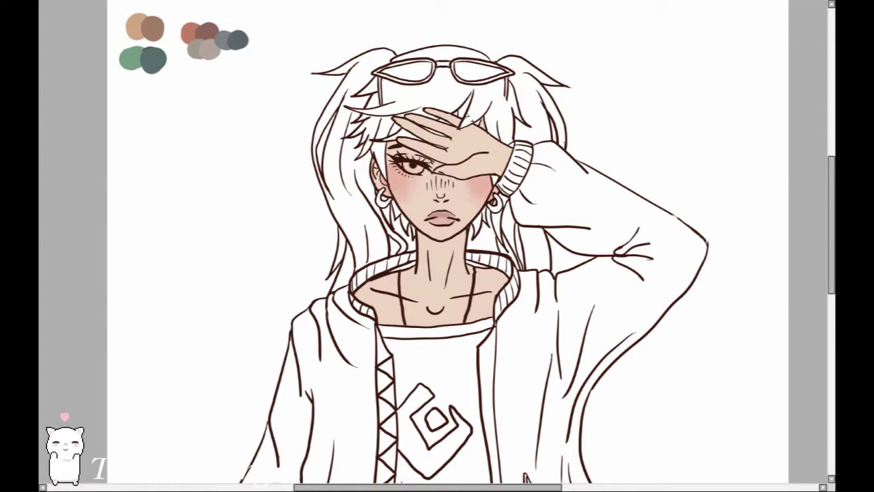
pyautogui.click(424, 98)
pyautogui.click(372, 93)
pyautogui.click(349, 147)
pyautogui.click(349, 263)
pyautogui.click(399, 213)
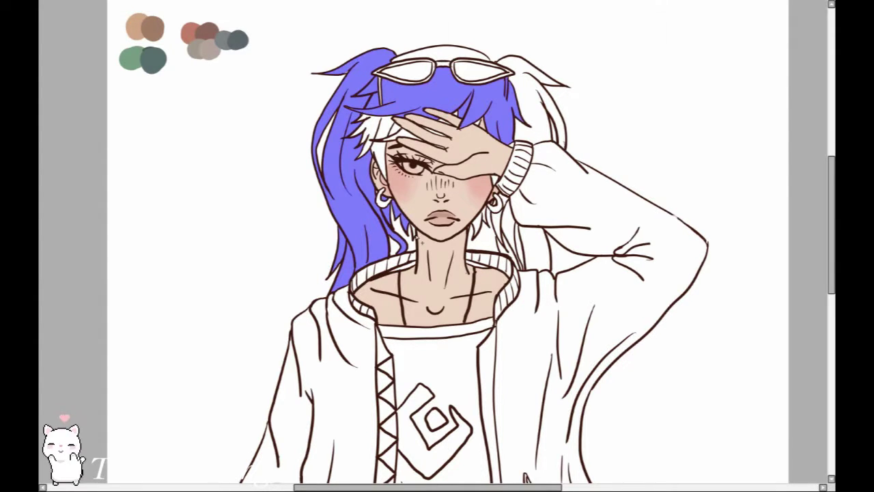
# Step: Add the loose strands beside the neck, above the ear and near the fingers to the hair selection
pyautogui.click(412, 231)
pyautogui.click(373, 130)
pyautogui.click(380, 157)
pyautogui.click(406, 136)
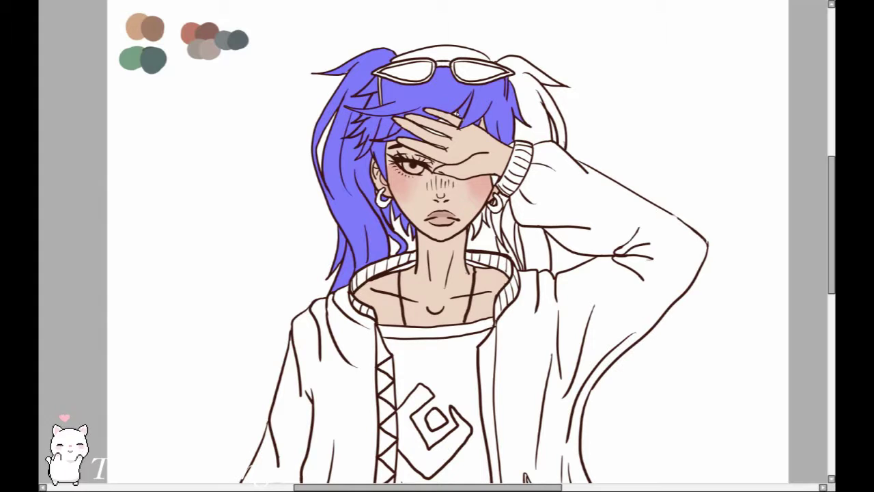
# Step: Add the ponytail behind the raised arm, its lower strands and the crown above the sunglasses to the hair selection
pyautogui.click(497, 181)
pyautogui.click(533, 96)
pyautogui.click(538, 246)
pyautogui.click(515, 244)
pyautogui.click(507, 254)
pyautogui.click(498, 230)
pyautogui.click(481, 224)
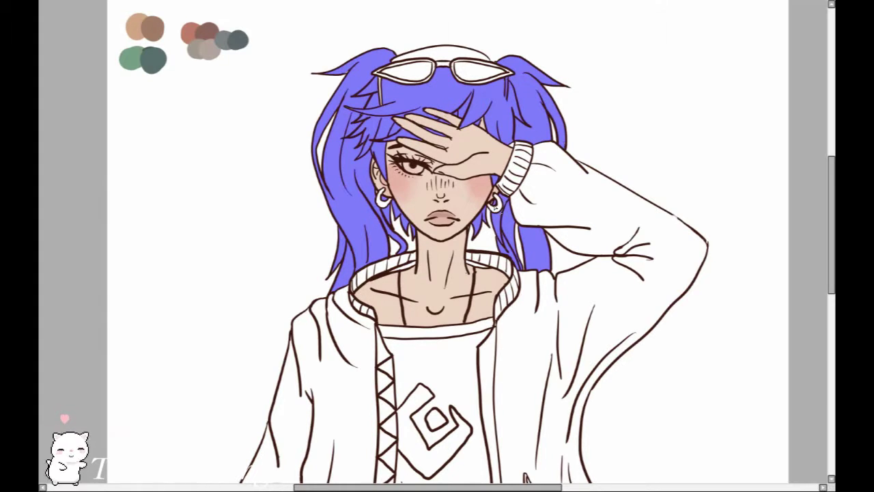
pyautogui.click(441, 53)
# Step: Touch up the hair selection by brushing in the missed strand tips and small gaps on both ponytails
pyautogui.scroll(3, 433, 242)
pyautogui.moveTo(357, 172); pyautogui.dragTo(511, 311)
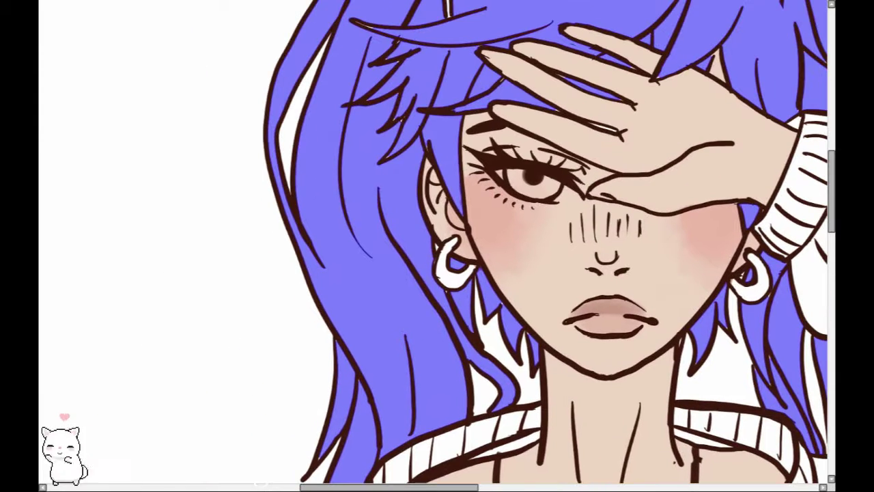
pyautogui.click(399, 119)
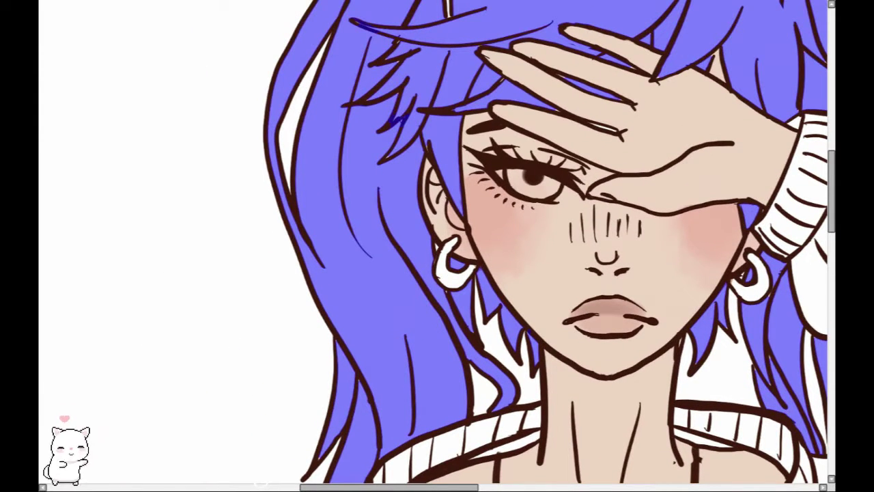
pyautogui.scroll(5, 331, 135)
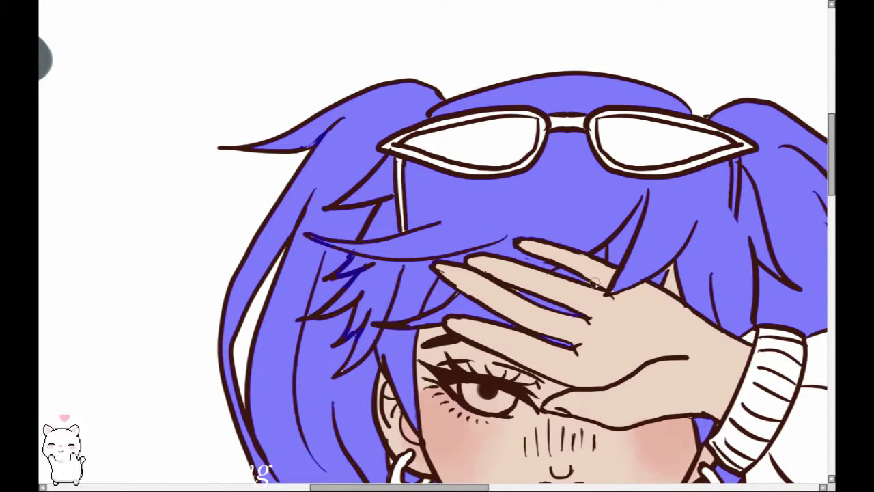
pyautogui.moveTo(780, 146); pyautogui.dragTo(550, 72)
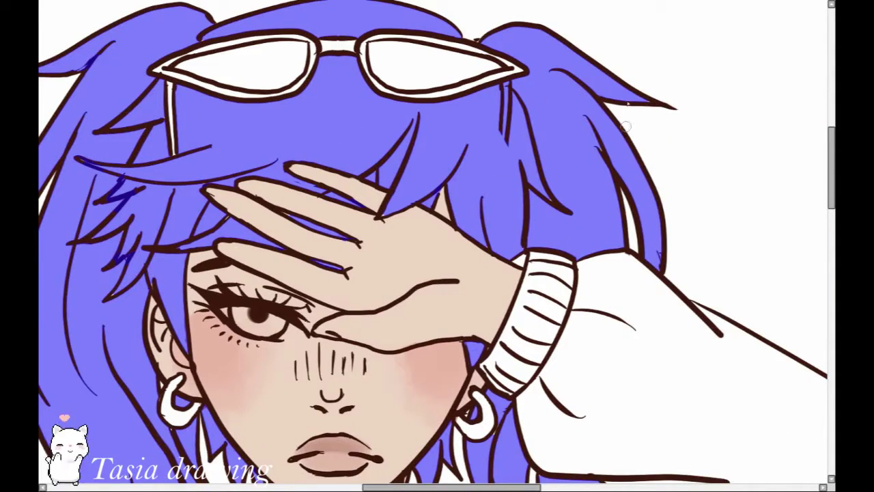
pyautogui.scroll(-6, 764, 113)
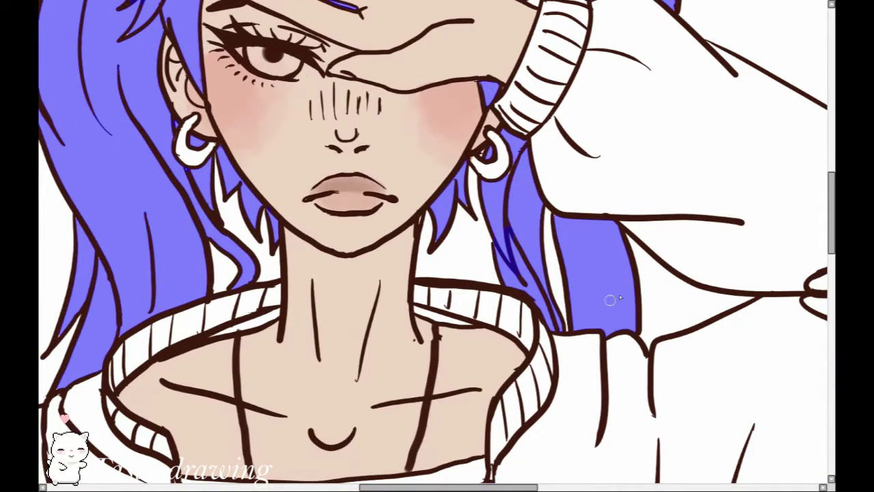
# Step: Paint the selected hair muted green and clear the selection
pyautogui.scroll(-4, 437, 246)
pyautogui.press('n')
pyautogui.moveTo(306, 130)
pyautogui.mouseDown()
pyautogui.moveTo(437, 75)
pyautogui.moveTo(390, 260)
pyautogui.moveTo(482, 240)
pyautogui.mouseUp()
pyautogui.hotkey('ctrl', 'd')
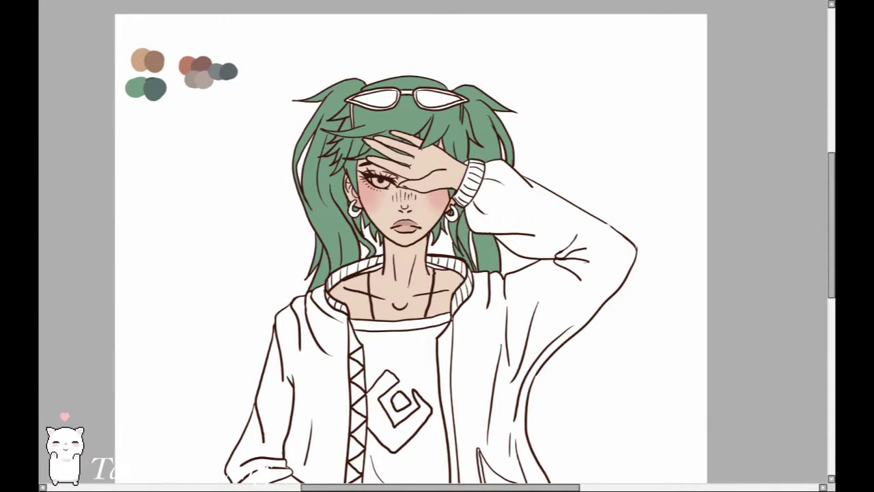
# Step: Select both jacket halves, the zigzag front trim and the ribbed cuff of the lowered arm
pyautogui.scroll(-1, 588, 205)
pyautogui.click(340, 349)
pyautogui.click(481, 342)
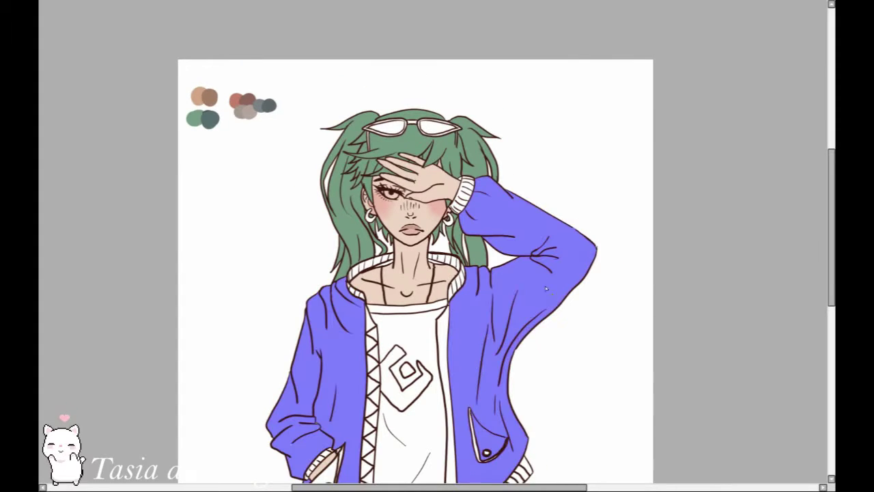
pyautogui.moveTo(832, 232); pyautogui.dragTo(832, 265)
pyautogui.click(370, 217)
pyautogui.click(375, 232)
pyautogui.click(370, 241)
pyautogui.moveTo(376, 254); pyautogui.dragTo(368, 411)
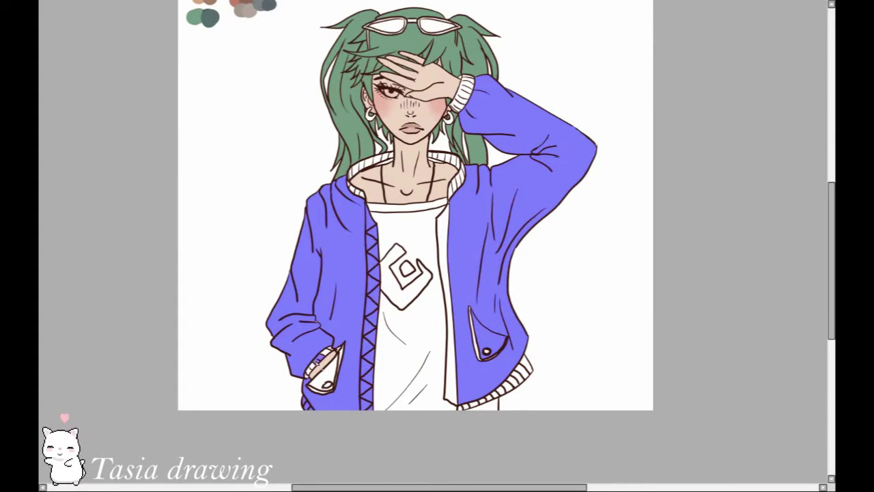
# Step: Add the pocket flaps, the plain front band, the ribbed hem, the raised arm's cuff and the collar to the jacket selection
pyautogui.click(321, 382)
pyautogui.click(481, 344)
pyautogui.click(450, 384)
pyautogui.moveTo(497, 398); pyautogui.dragTo(527, 363)
pyautogui.moveTo(457, 108); pyautogui.dragTo(468, 78)
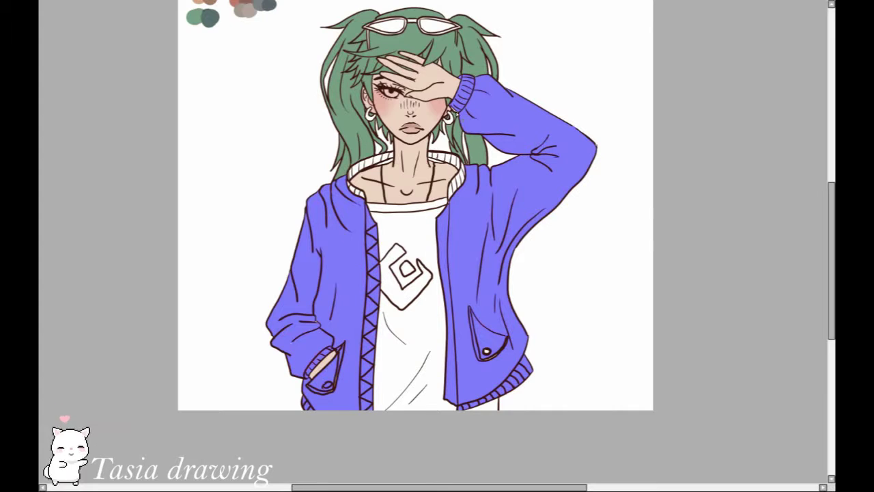
pyautogui.hotkey('ctrl', 'z')
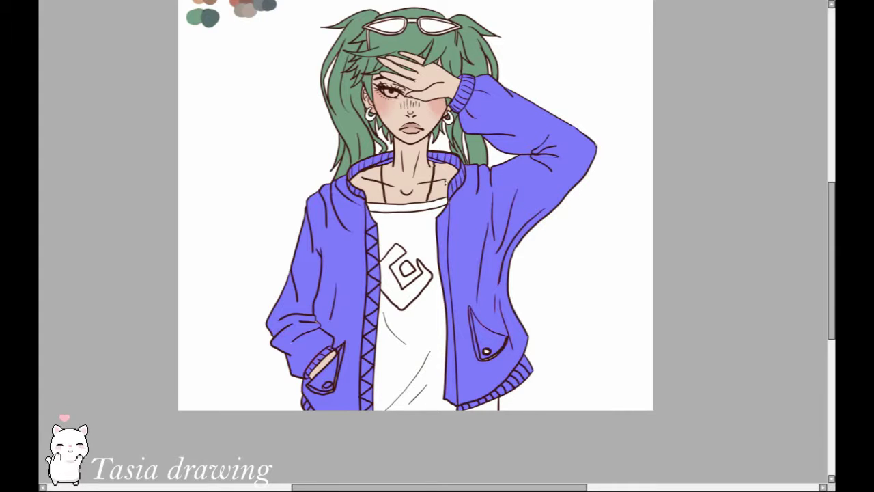
# Step: Touch up the jacket selection by brushing over the pocket outlines, buttons, collar edges and fold-line gaps
pyautogui.click(485, 350)
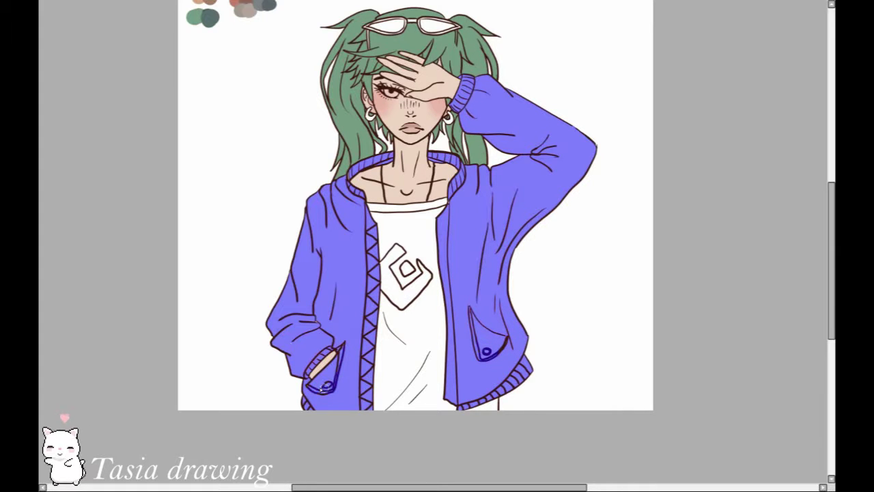
pyautogui.scroll(5, 433, 243)
pyautogui.click(473, 150)
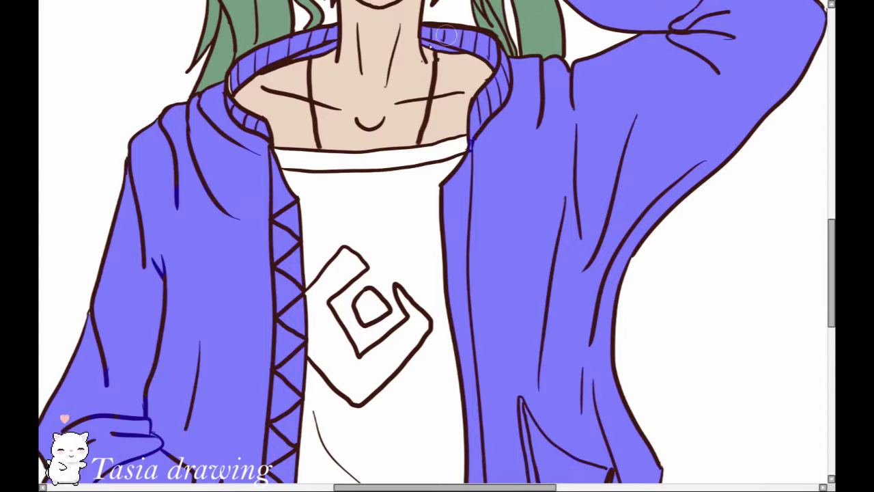
pyautogui.click(228, 86)
pyautogui.moveTo(259, 76); pyautogui.dragTo(296, 318)
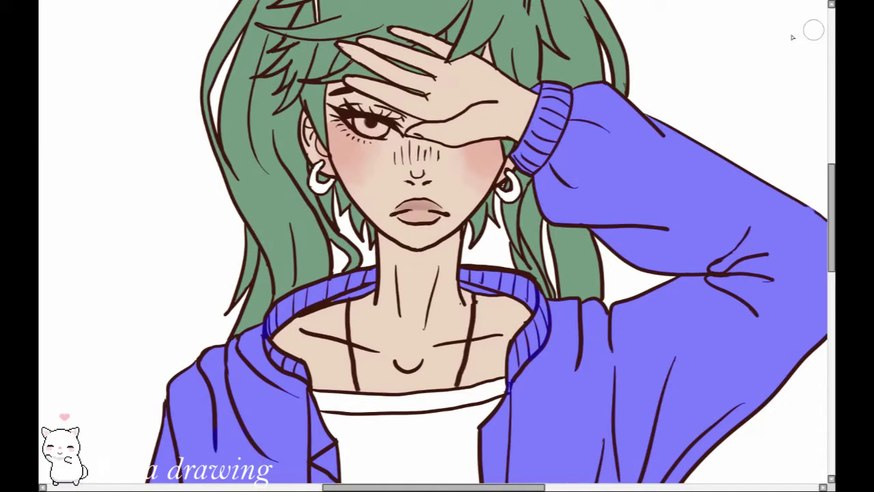
pyautogui.scroll(-3, 433, 243)
pyautogui.moveTo(567, 471); pyautogui.dragTo(580, 224)
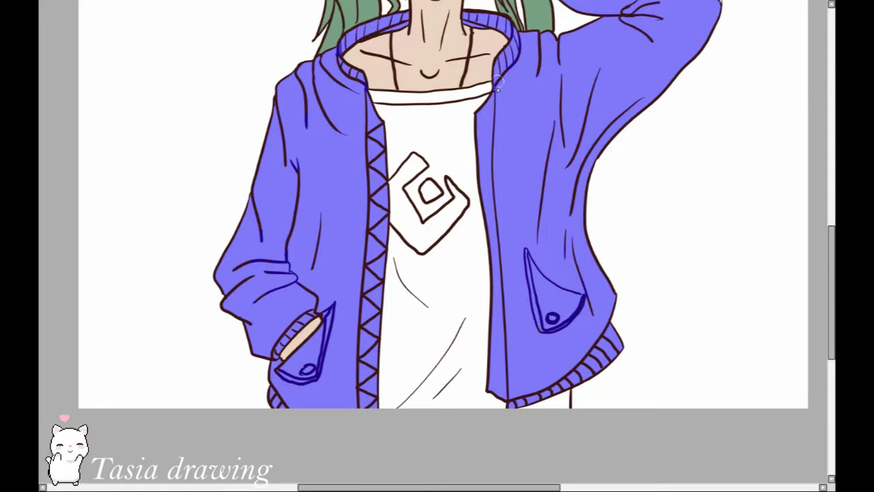
pyautogui.hotkey('ctrl', '-')
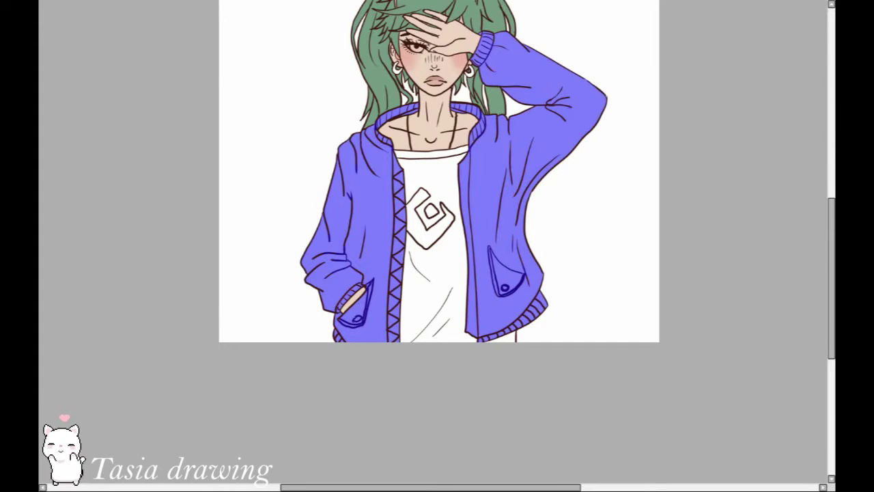
# Step: Paint the entire selected jacket terracotta red and clear the selection
pyautogui.moveTo(437, 225); pyautogui.dragTo(457, 320)
pyautogui.press('b')
pyautogui.moveTo(410, 222)
pyautogui.mouseDown()
pyautogui.moveTo(351, 293)
pyautogui.moveTo(565, 268)
pyautogui.moveTo(427, 401)
pyautogui.mouseUp()
pyautogui.moveTo(414, 222)
pyautogui.mouseDown()
pyautogui.moveTo(350, 287)
pyautogui.moveTo(351, 276)
pyautogui.mouseUp()
pyautogui.moveTo(407, 222)
pyautogui.mouseDown()
pyautogui.moveTo(322, 362)
pyautogui.moveTo(488, 347)
pyautogui.mouseUp()
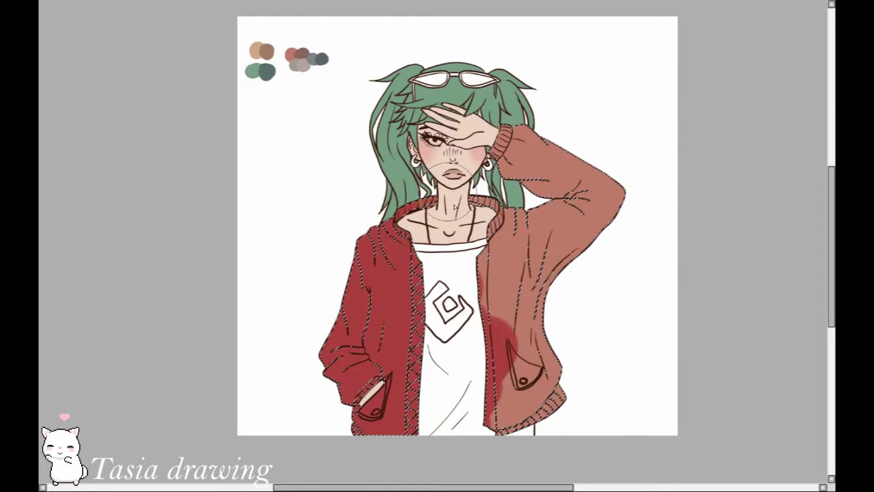
pyautogui.moveTo(410, 222); pyautogui.dragTo(502, 373)
pyautogui.hotkey('ctrl', 'd')
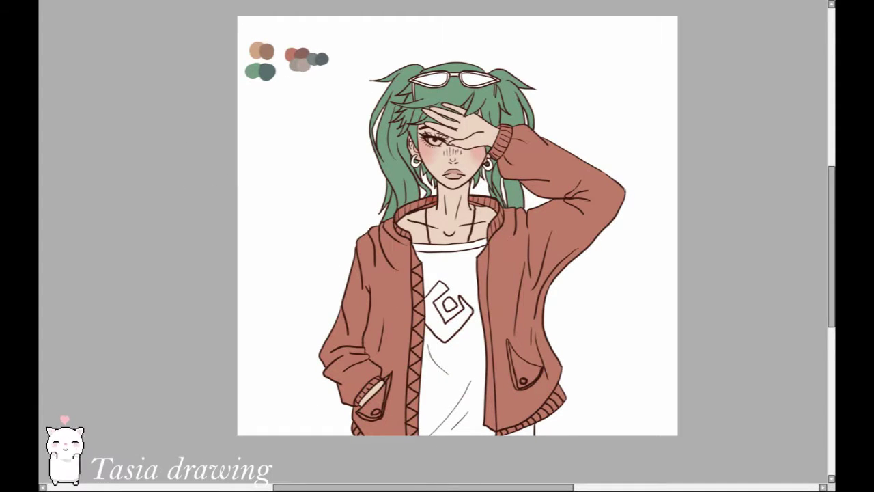
# Step: Select the shirt, including its neckline band, and paint it light grey
pyautogui.click(455, 276)
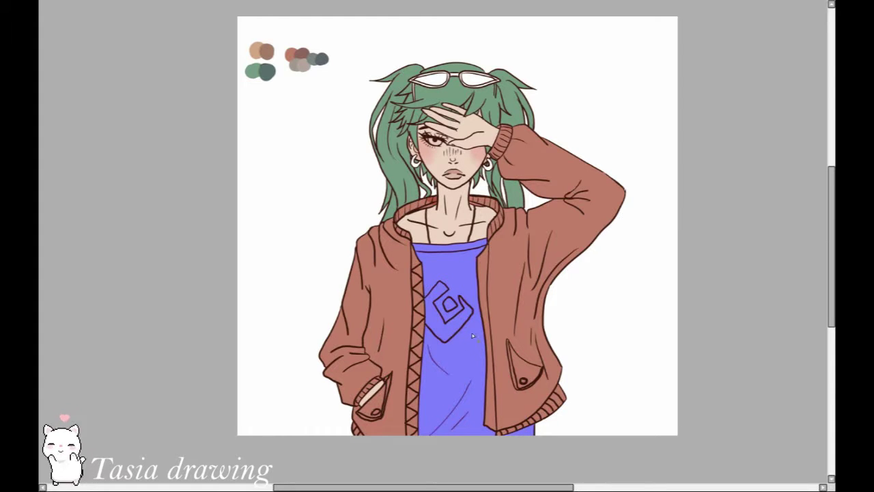
pyautogui.press('b')
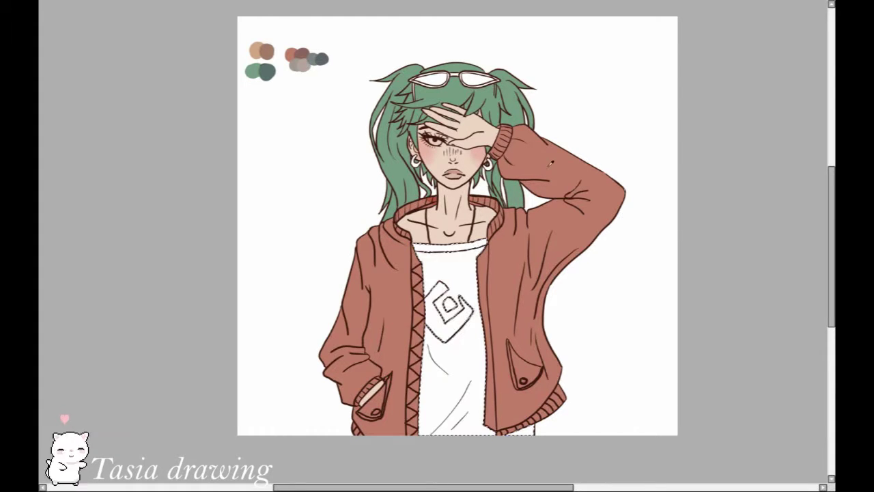
pyautogui.moveTo(427, 251); pyautogui.dragTo(455, 403)
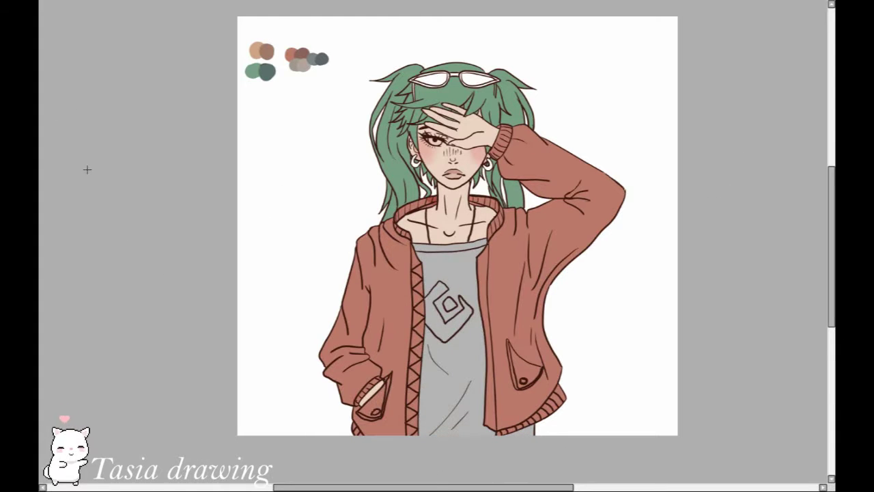
# Step: Select the geometric emblem on the shirt, paint it dark brown and clear the selection
pyautogui.click(442, 330)
pyautogui.press('b')
pyautogui.moveTo(457, 299); pyautogui.dragTo(443, 325)
pyautogui.hotkey('ctrl', 'd')
# Step: Colour the sunglasses on the head with dark brown frames and greyish-brown lenses
pyautogui.scroll(-1, 433, 242)
pyautogui.scroll(3, 433, 242)
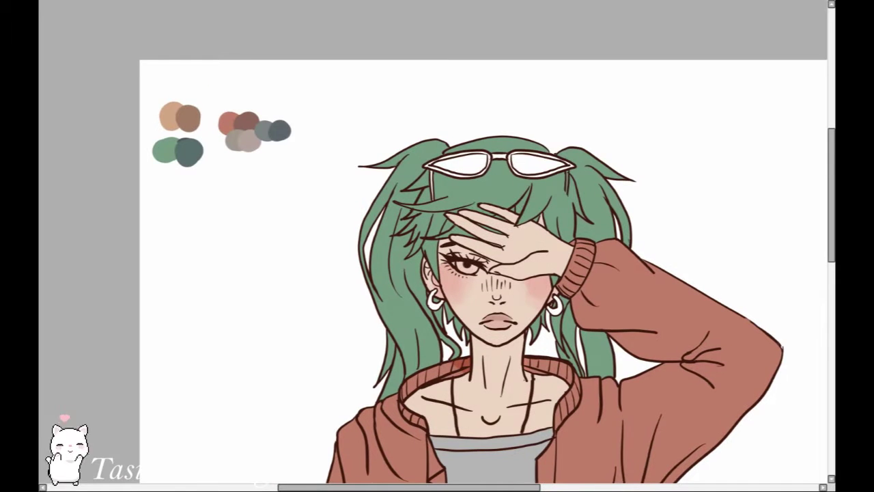
pyautogui.moveTo(444, 179)
pyautogui.mouseDown()
pyautogui.moveTo(433, 192)
pyautogui.moveTo(485, 165)
pyautogui.mouseUp()
pyautogui.moveTo(432, 172)
pyautogui.mouseDown()
pyautogui.moveTo(432, 186)
pyautogui.moveTo(485, 163)
pyautogui.mouseUp()
pyautogui.moveTo(510, 158)
pyautogui.mouseDown()
pyautogui.moveTo(489, 159)
pyautogui.moveTo(566, 166)
pyautogui.mouseUp()
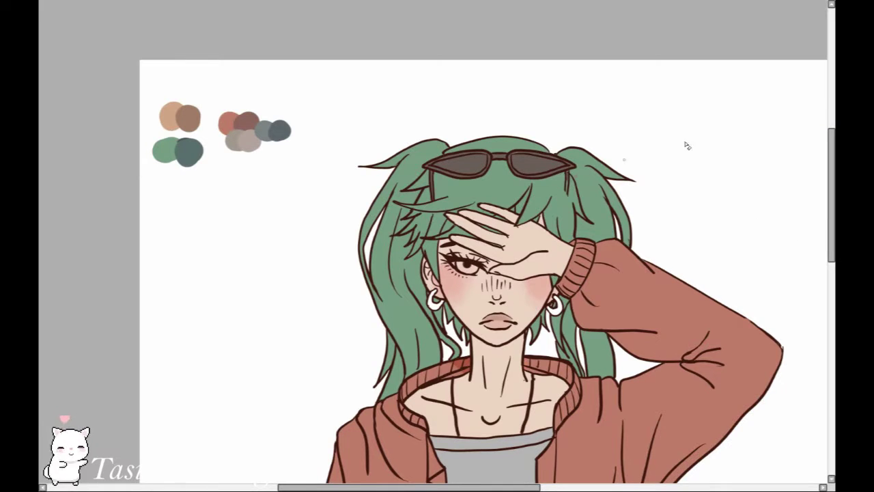
# Step: Paint the visible eye with white corners and a turquoise iris that has a lighter cyan lower half
pyautogui.scroll(3, 592, 173)
pyautogui.scroll(-5, 434, 243)
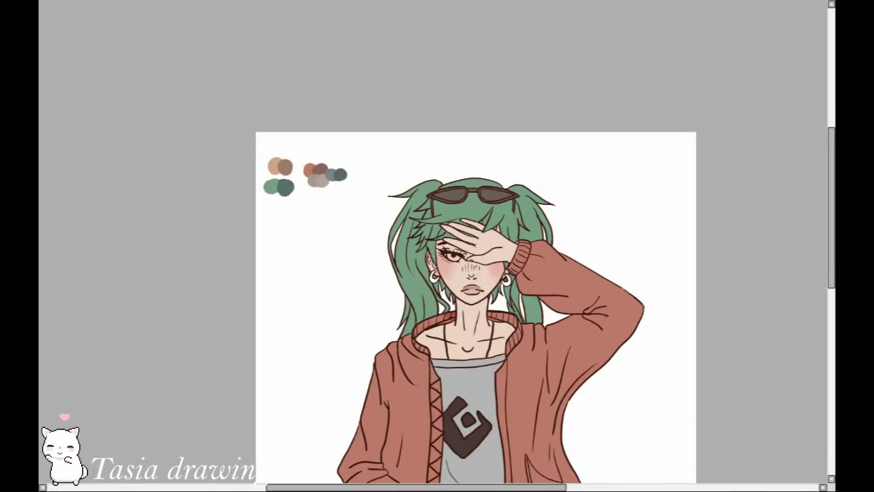
pyautogui.scroll(7, 434, 242)
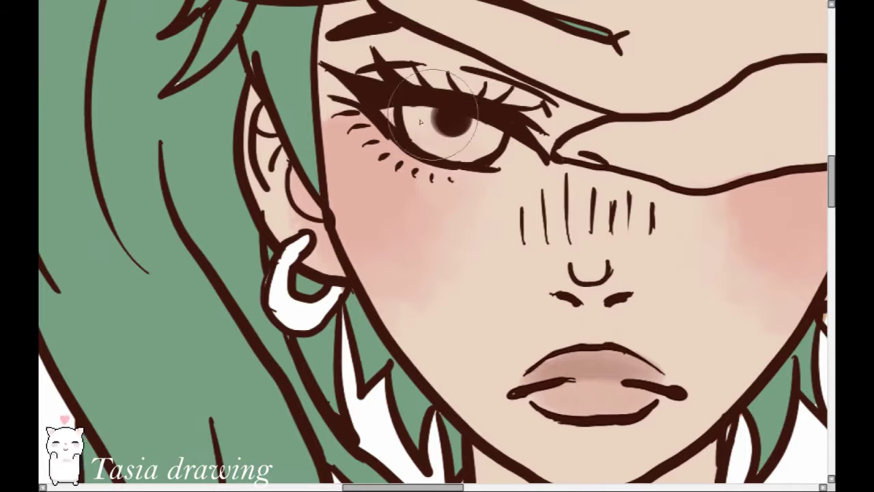
pyautogui.moveTo(384, 111); pyautogui.dragTo(394, 126)
pyautogui.moveTo(499, 166)
pyautogui.mouseDown()
pyautogui.moveTo(516, 142)
pyautogui.moveTo(504, 164)
pyautogui.moveTo(523, 154)
pyautogui.mouseUp()
pyautogui.moveTo(418, 113)
pyautogui.mouseDown()
pyautogui.moveTo(486, 158)
pyautogui.moveTo(437, 151)
pyautogui.moveTo(482, 149)
pyautogui.moveTo(426, 115)
pyautogui.moveTo(438, 109)
pyautogui.moveTo(500, 134)
pyautogui.moveTo(490, 130)
pyautogui.mouseUp()
pyautogui.moveTo(418, 123)
pyautogui.mouseDown()
pyautogui.moveTo(492, 157)
pyautogui.moveTo(472, 131)
pyautogui.moveTo(493, 146)
pyautogui.mouseUp()
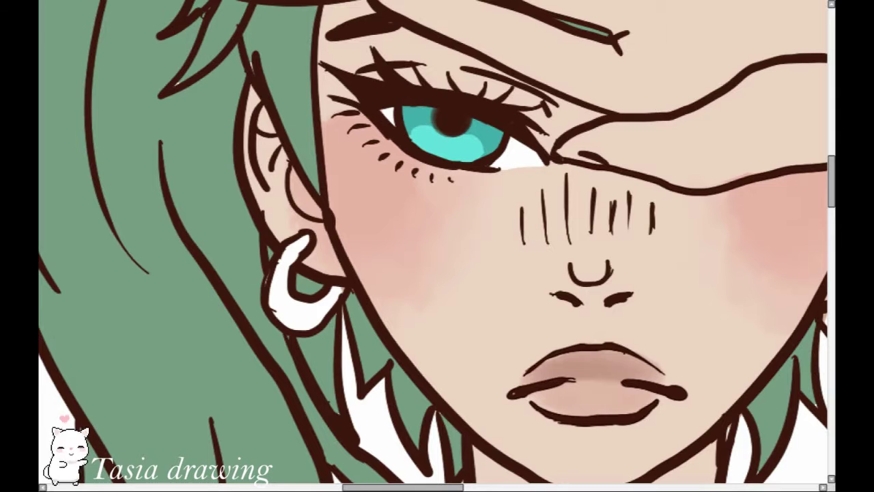
pyautogui.moveTo(428, 139)
pyautogui.mouseDown()
pyautogui.moveTo(465, 151)
pyautogui.moveTo(434, 143)
pyautogui.mouseUp()
pyautogui.hotkey('ctrl', 'z')
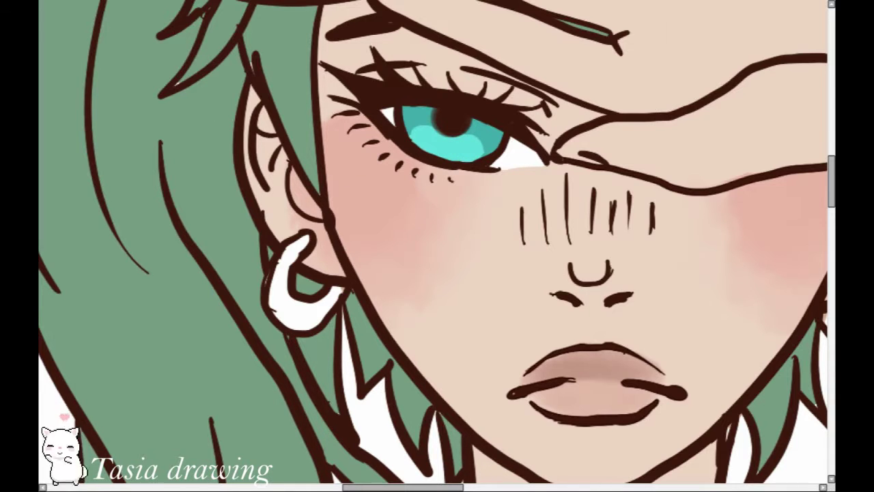
# Step: Add a white highlight at the eye's outer corner and pale cyan glints across the lower iris
pyautogui.scroll(1, 433, 241)
pyautogui.moveTo(419, 95)
pyautogui.mouseDown()
pyautogui.moveTo(436, 116)
pyautogui.moveTo(478, 120)
pyautogui.mouseUp()
pyautogui.moveTo(395, 81); pyautogui.dragTo(409, 69)
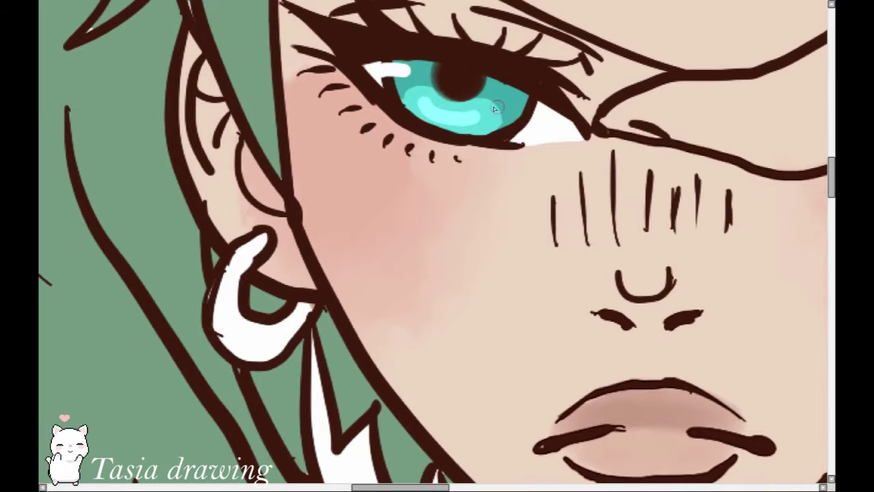
pyautogui.click(489, 99)
pyautogui.moveTo(495, 130); pyautogui.dragTo(526, 127)
pyautogui.click(435, 73)
pyautogui.scroll(-7, 434, 242)
pyautogui.moveTo(433, 241); pyautogui.dragTo(410, 146)
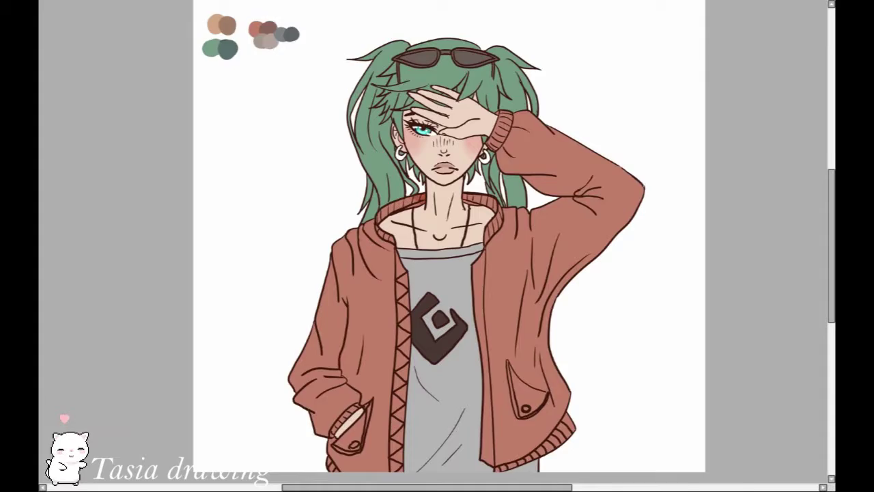
pyautogui.scroll(-1, 448, 236)
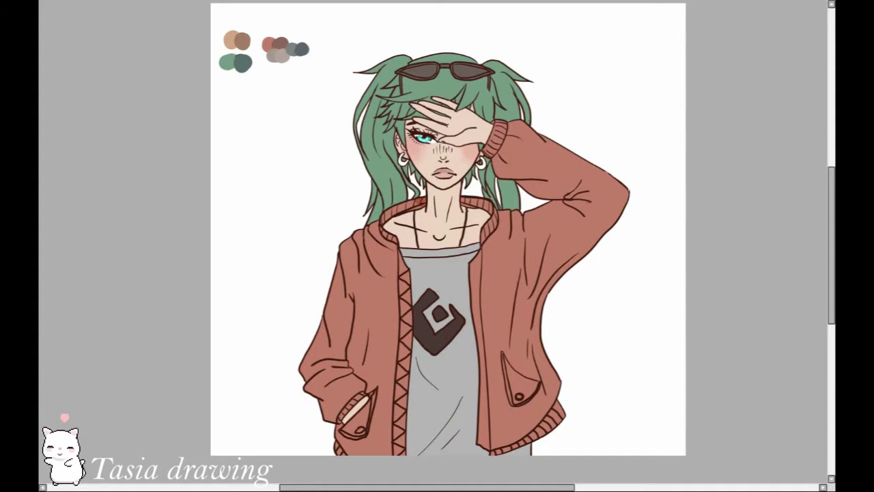
# Step: Select the shirt area, adjust its colours to hue -33, saturation -63 and brightness +17, and clear the selection
pyautogui.moveTo(504, 251)
pyautogui.mouseDown()
pyautogui.moveTo(410, 235)
pyautogui.moveTo(567, 290)
pyautogui.moveTo(505, 253)
pyautogui.mouseUp()
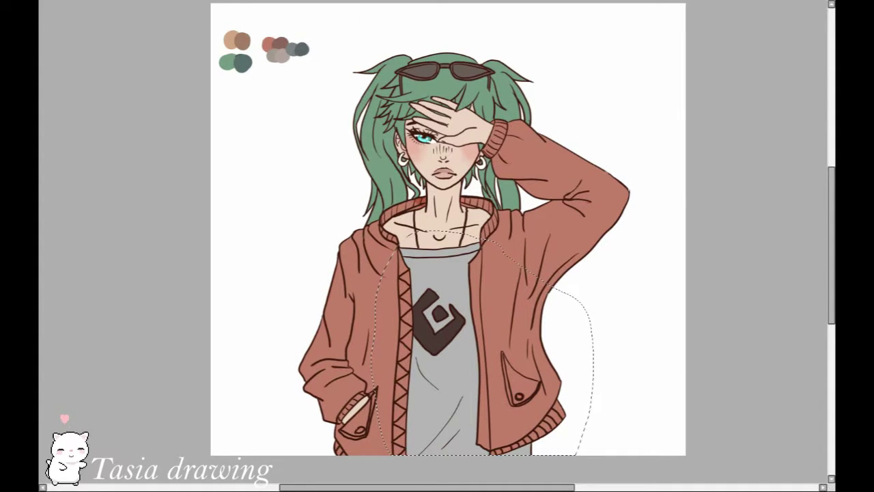
pyautogui.hotkey('ctrl', 'u')
pyautogui.moveTo(748, 83); pyautogui.dragTo(778, 85)
pyautogui.moveTo(748, 51); pyautogui.dragTo(733, 58)
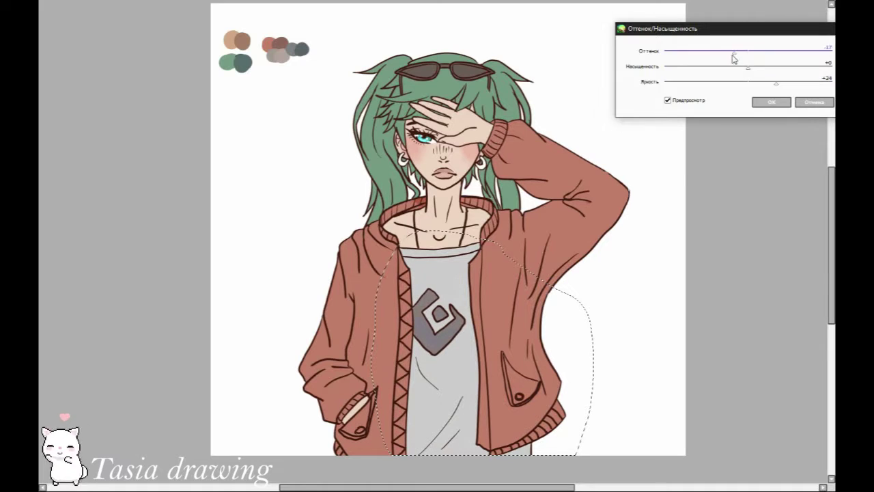
pyautogui.moveTo(776, 85); pyautogui.dragTo(773, 84)
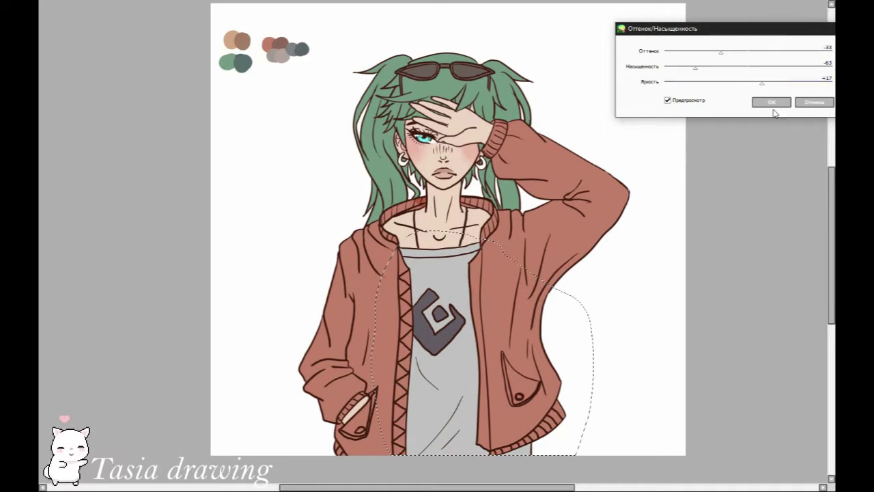
pyautogui.click(772, 102)
pyautogui.hotkey('ctrl', 'd')
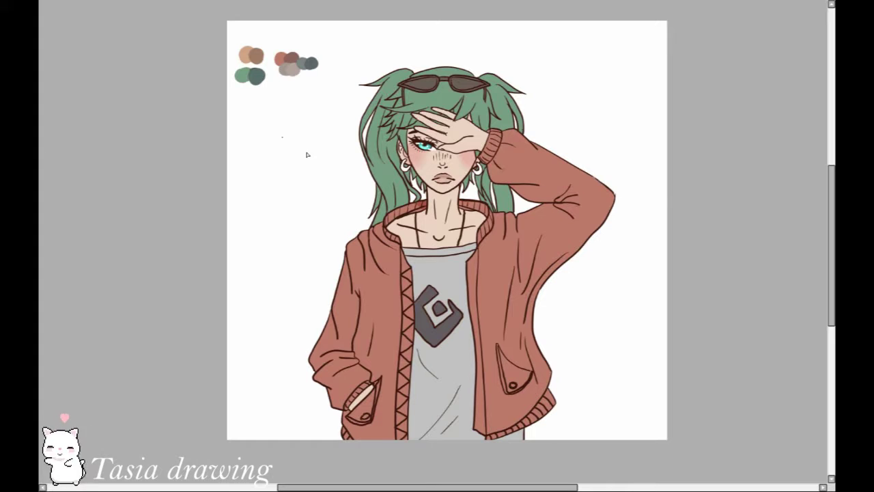
# Step: Paint large beige dust clouds behind the character on both sides, with darker olive-tan clouds over their lower parts
pyautogui.moveTo(665, 121)
pyautogui.mouseDown()
pyautogui.moveTo(620, 135)
pyautogui.moveTo(643, 168)
pyautogui.moveTo(601, 217)
pyautogui.moveTo(718, 282)
pyautogui.moveTo(648, 292)
pyautogui.mouseUp()
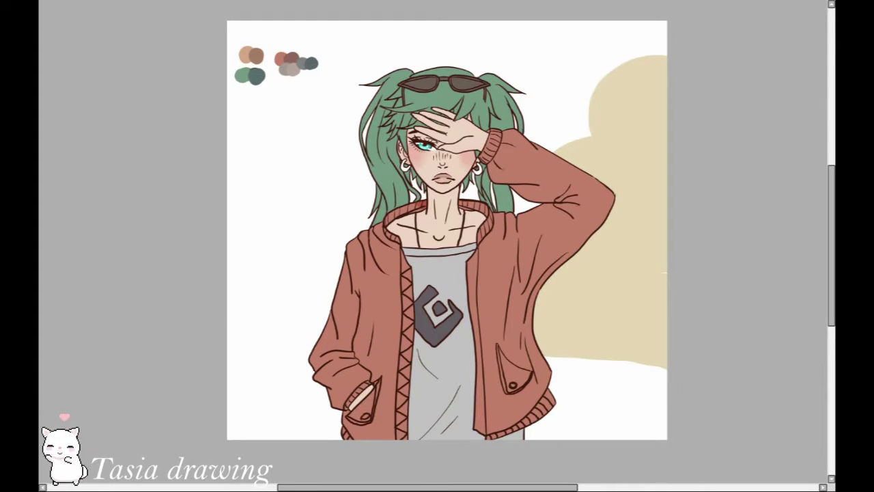
pyautogui.moveTo(193, 132)
pyautogui.mouseDown()
pyautogui.moveTo(390, 247)
pyautogui.moveTo(223, 153)
pyautogui.moveTo(301, 272)
pyautogui.moveTo(239, 255)
pyautogui.moveTo(360, 362)
pyautogui.mouseUp()
pyautogui.moveTo(550, 376); pyautogui.dragTo(665, 444)
pyautogui.moveTo(586, 354); pyautogui.dragTo(649, 345)
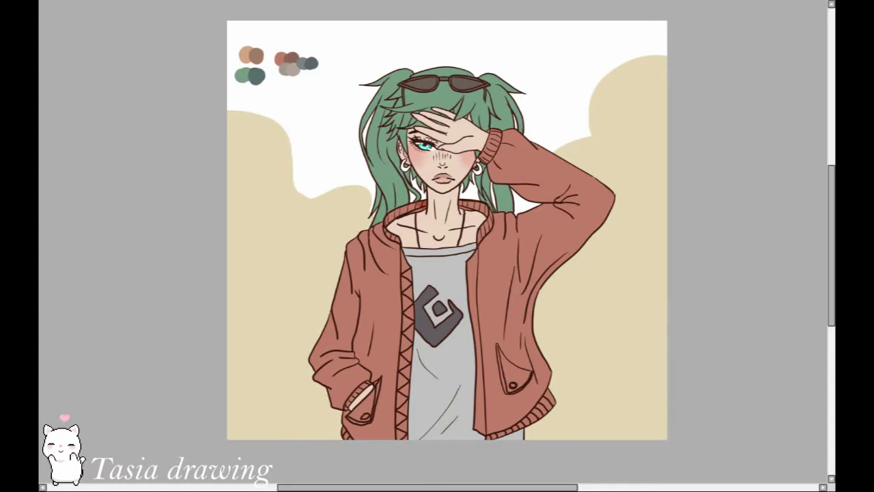
pyautogui.moveTo(673, 226)
pyautogui.mouseDown()
pyautogui.moveTo(578, 282)
pyautogui.moveTo(582, 400)
pyautogui.moveTo(624, 307)
pyautogui.moveTo(564, 300)
pyautogui.moveTo(641, 344)
pyautogui.moveTo(649, 437)
pyautogui.mouseUp()
pyautogui.moveTo(203, 248)
pyautogui.mouseDown()
pyautogui.moveTo(355, 307)
pyautogui.moveTo(229, 268)
pyautogui.moveTo(293, 332)
pyautogui.moveTo(338, 332)
pyautogui.mouseUp()
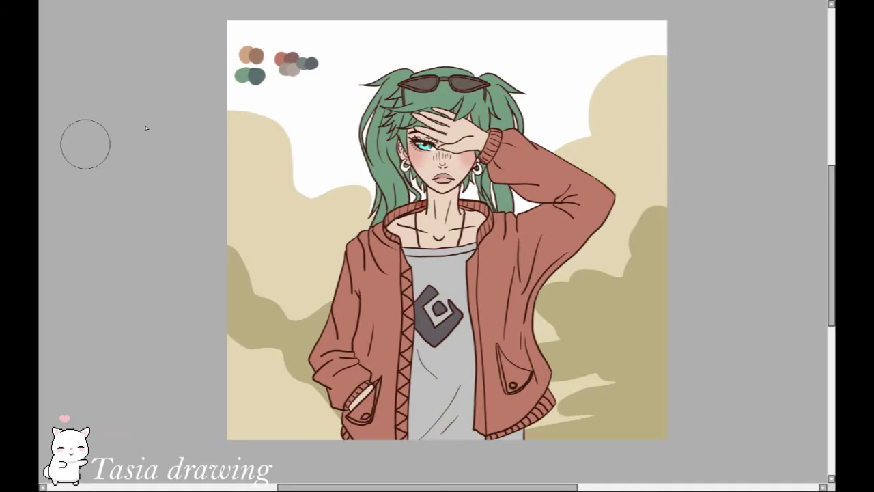
# Step: Paint a pale cream cloud layer behind the beige clouds and fill the sky with light mint blue
pyautogui.moveTo(592, 100)
pyautogui.mouseDown()
pyautogui.moveTo(481, 145)
pyautogui.moveTo(347, 168)
pyautogui.moveTo(494, 210)
pyautogui.mouseUp()
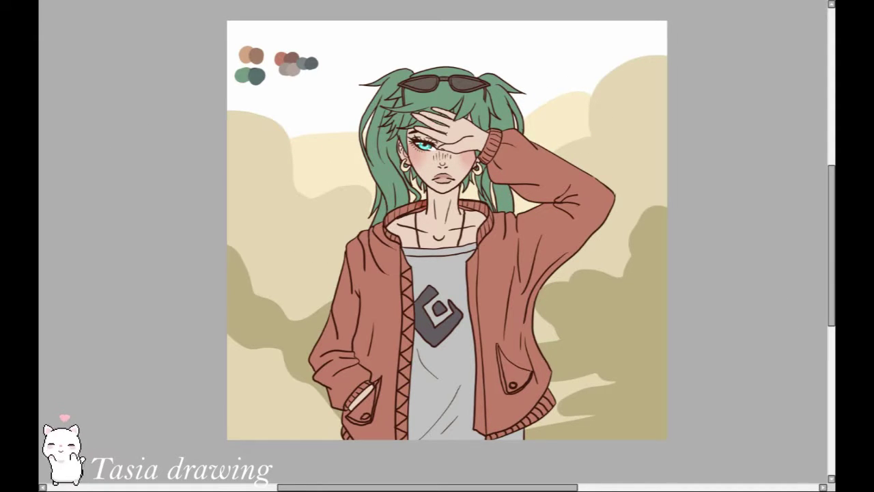
pyautogui.moveTo(244, 27)
pyautogui.mouseDown()
pyautogui.moveTo(231, 89)
pyautogui.moveTo(620, 39)
pyautogui.moveTo(553, 95)
pyautogui.mouseUp()
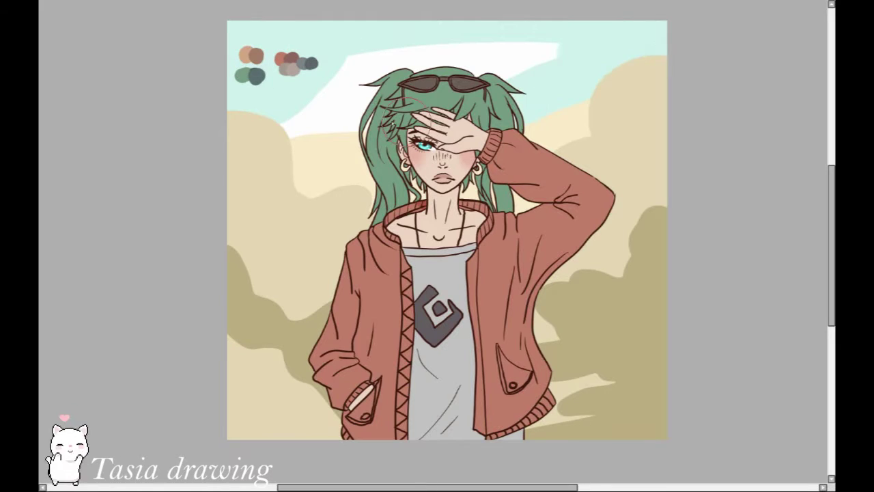
pyautogui.moveTo(300, 117); pyautogui.dragTo(527, 49)
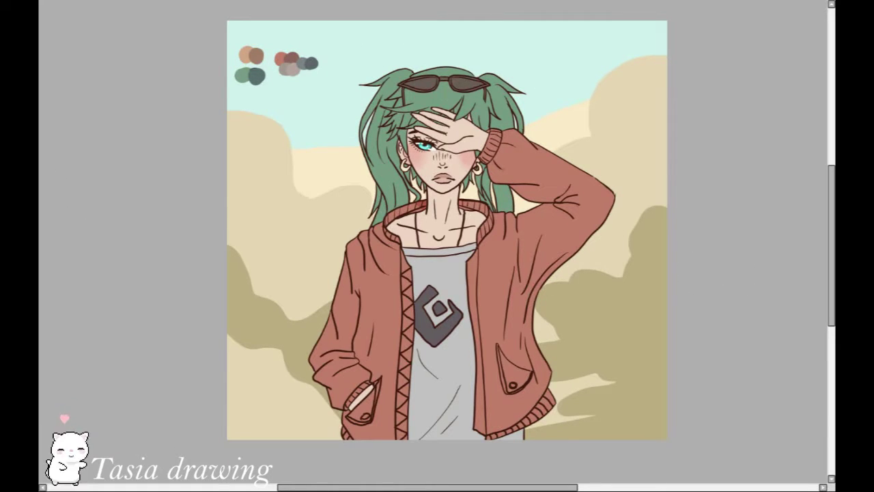
# Step: Extend the olive-tan clouds on both sides of the character with ragged patches and wispy edges
pyautogui.moveTo(229, 247)
pyautogui.mouseDown()
pyautogui.moveTo(259, 276)
pyautogui.moveTo(331, 301)
pyautogui.mouseUp()
pyautogui.hotkey('ctrl', 'z')
pyautogui.moveTo(271, 274); pyautogui.dragTo(332, 297)
pyautogui.moveTo(261, 329)
pyautogui.mouseDown()
pyautogui.moveTo(235, 380)
pyautogui.moveTo(271, 391)
pyautogui.mouseUp()
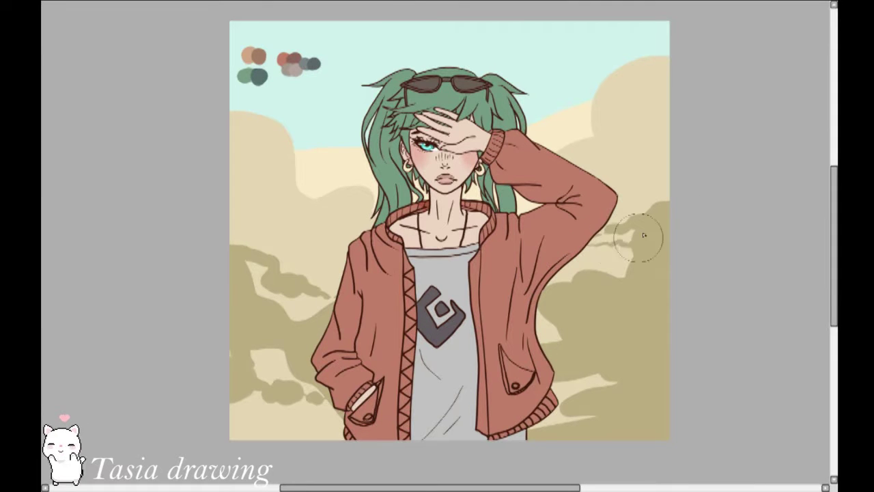
pyautogui.moveTo(579, 303)
pyautogui.mouseDown()
pyautogui.moveTo(615, 373)
pyautogui.moveTo(581, 395)
pyautogui.mouseUp()
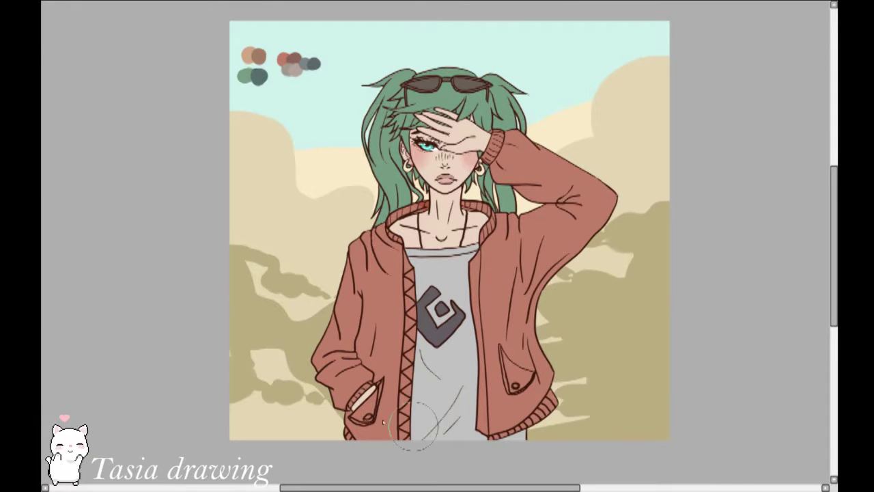
# Step: Give the beige clouds bumpy upper edges and add more olive-tan patches to the lower clouds
pyautogui.moveTo(619, 141)
pyautogui.mouseDown()
pyautogui.moveTo(589, 113)
pyautogui.moveTo(585, 96)
pyautogui.moveTo(648, 94)
pyautogui.moveTo(574, 144)
pyautogui.mouseUp()
pyautogui.moveTo(234, 127)
pyautogui.mouseDown()
pyautogui.moveTo(279, 137)
pyautogui.moveTo(244, 116)
pyautogui.moveTo(293, 177)
pyautogui.moveTo(365, 188)
pyautogui.mouseUp()
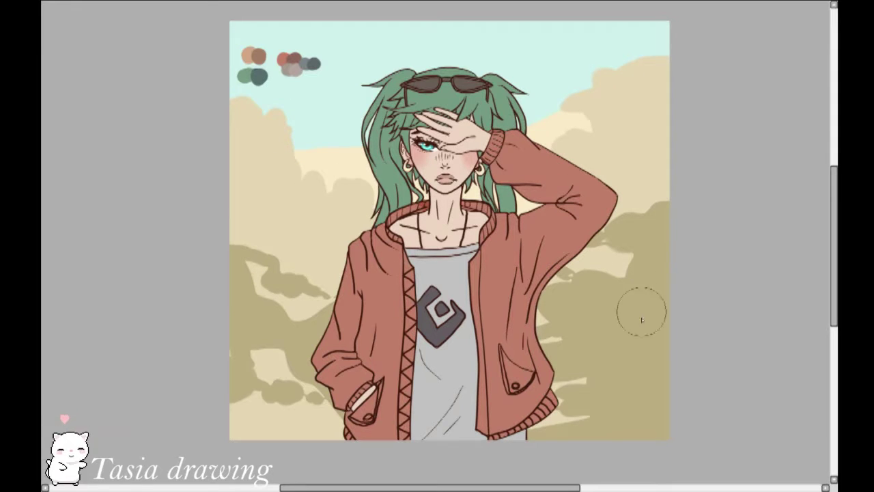
pyautogui.moveTo(618, 271); pyautogui.dragTo(630, 259)
pyautogui.moveTo(567, 341); pyautogui.dragTo(580, 376)
pyautogui.moveTo(235, 424); pyautogui.dragTo(321, 440)
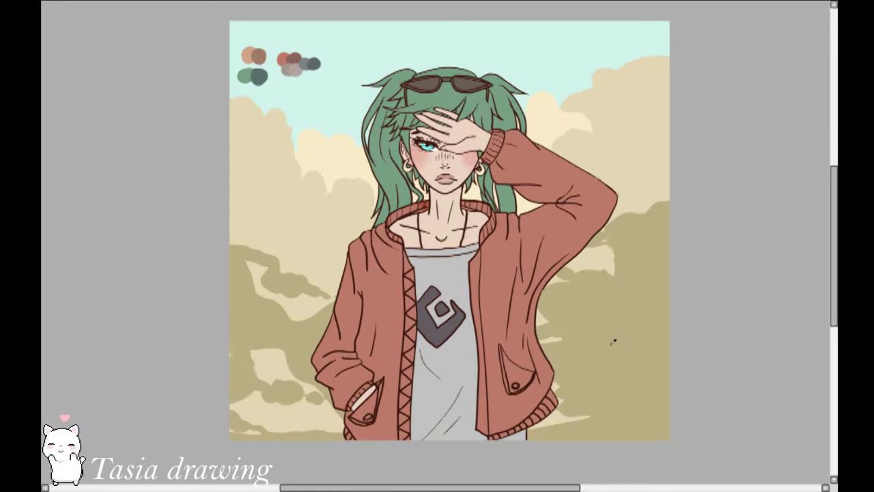
# Step: Paint dark tan and brown dust wisps and thin wavy streaks across the clouds and in front of the character
pyautogui.moveTo(690, 112)
pyautogui.mouseDown()
pyautogui.moveTo(635, 103)
pyautogui.moveTo(539, 110)
pyautogui.moveTo(653, 127)
pyautogui.moveTo(547, 140)
pyautogui.mouseUp()
pyautogui.moveTo(157, 164)
pyautogui.mouseDown()
pyautogui.moveTo(355, 195)
pyautogui.moveTo(328, 198)
pyautogui.mouseUp()
pyautogui.moveTo(633, 126); pyautogui.dragTo(372, 167)
pyautogui.moveTo(232, 321)
pyautogui.mouseDown()
pyautogui.moveTo(539, 349)
pyautogui.moveTo(311, 429)
pyautogui.moveTo(451, 430)
pyautogui.mouseUp()
pyautogui.moveTo(670, 382); pyautogui.dragTo(519, 400)
pyautogui.moveTo(218, 342)
pyautogui.mouseDown()
pyautogui.moveTo(382, 387)
pyautogui.moveTo(611, 390)
pyautogui.mouseUp()
pyautogui.moveTo(671, 317); pyautogui.dragTo(275, 336)
pyautogui.moveTo(671, 241); pyautogui.dragTo(229, 282)
pyautogui.moveTo(230, 234); pyautogui.dragTo(287, 249)
pyautogui.moveTo(229, 130)
pyautogui.mouseDown()
pyautogui.moveTo(287, 156)
pyautogui.moveTo(354, 164)
pyautogui.mouseUp()
pyautogui.moveTo(669, 58); pyautogui.dragTo(601, 72)
pyautogui.moveTo(229, 76); pyautogui.dragTo(328, 130)
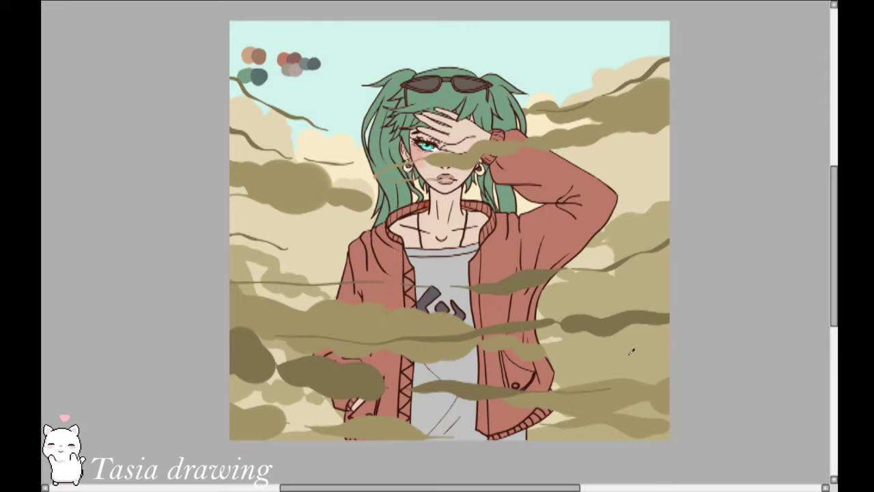
# Step: Add lighter olive and tan wisps among the dark ones and make the dust in front of the character semi-transparent
pyautogui.moveTo(673, 335); pyautogui.dragTo(418, 372)
pyautogui.moveTo(229, 420); pyautogui.dragTo(353, 416)
pyautogui.moveTo(205, 205); pyautogui.dragTo(324, 244)
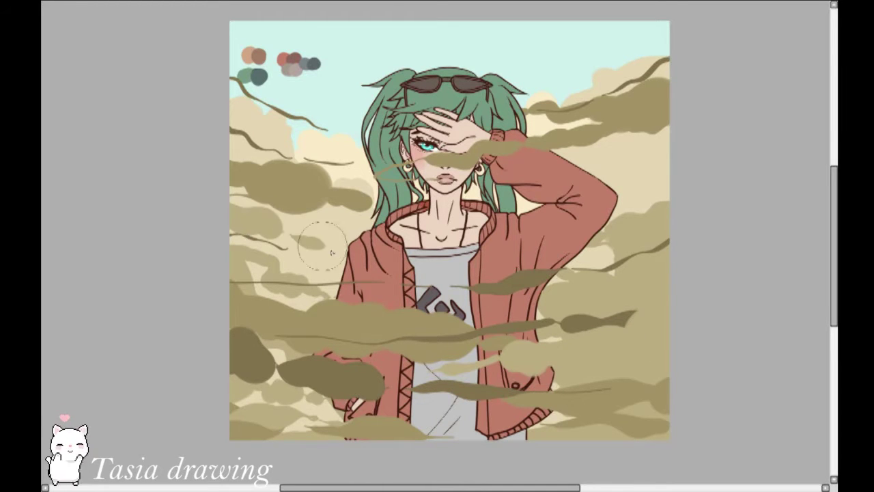
pyautogui.moveTo(295, 121)
pyautogui.mouseDown()
pyautogui.moveTo(335, 119)
pyautogui.moveTo(412, 137)
pyautogui.mouseUp()
pyautogui.moveTo(667, 262); pyautogui.dragTo(452, 301)
pyautogui.moveTo(300, 245); pyautogui.dragTo(407, 250)
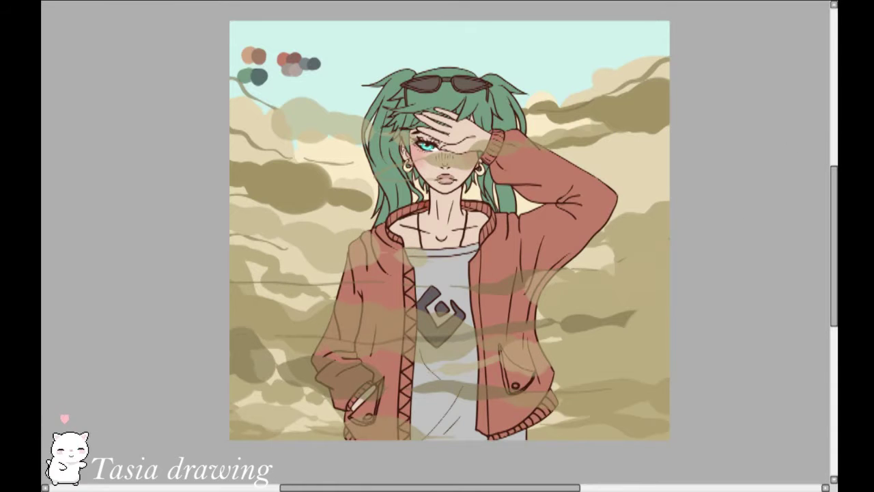
# Step: Paint additional translucent sand-coloured haze across the jacket's chest, sleeve and lower hem
pyautogui.moveTo(685, 190); pyautogui.dragTo(429, 264)
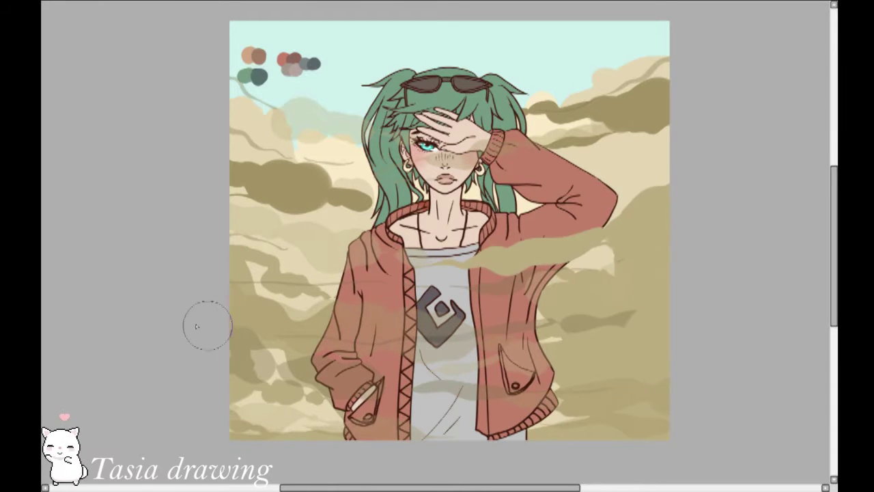
pyautogui.moveTo(207, 324); pyautogui.dragTo(422, 369)
pyautogui.moveTo(303, 429); pyautogui.dragTo(471, 437)
pyautogui.moveTo(602, 425); pyautogui.dragTo(524, 405)
# Step: Remove the colour swatches from the sky and erase the dust haze covering the character's face
pyautogui.moveTo(253, 61)
pyautogui.mouseDown()
pyautogui.moveTo(374, 92)
pyautogui.moveTo(512, 99)
pyautogui.moveTo(458, 82)
pyautogui.moveTo(359, 102)
pyautogui.moveTo(262, 84)
pyautogui.mouseUp()
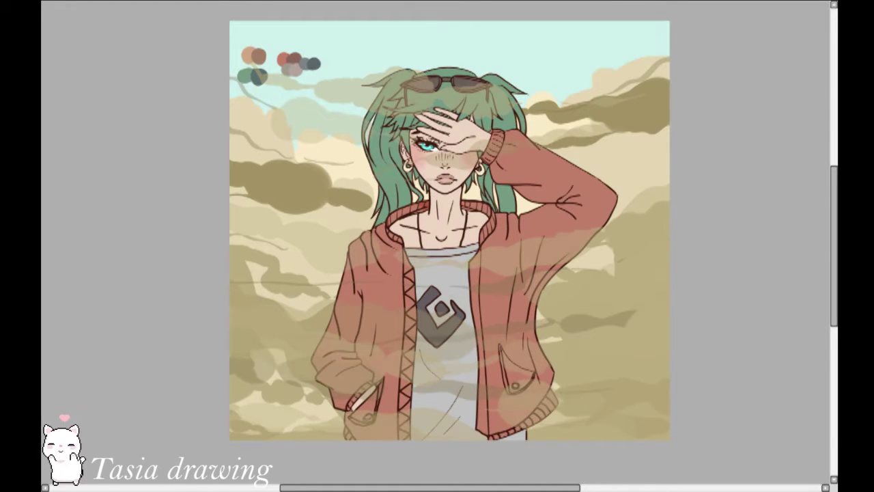
pyautogui.moveTo(253, 56); pyautogui.dragTo(307, 49)
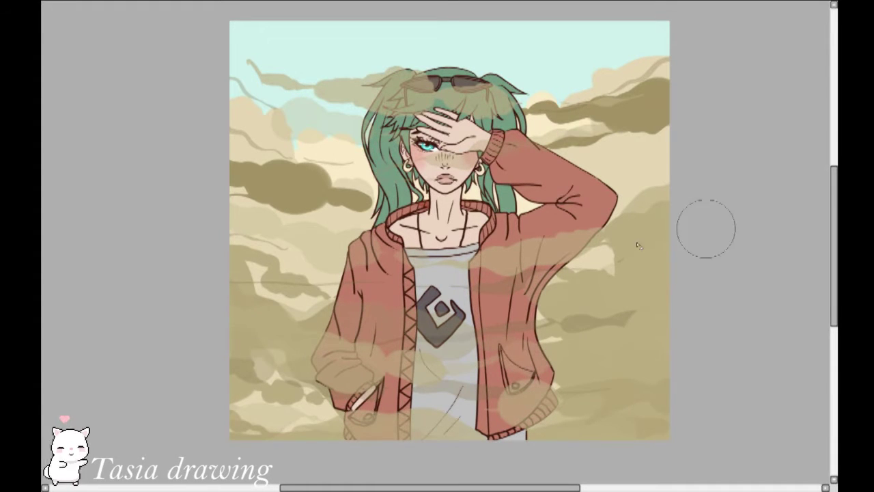
pyautogui.moveTo(438, 178); pyautogui.dragTo(473, 166)
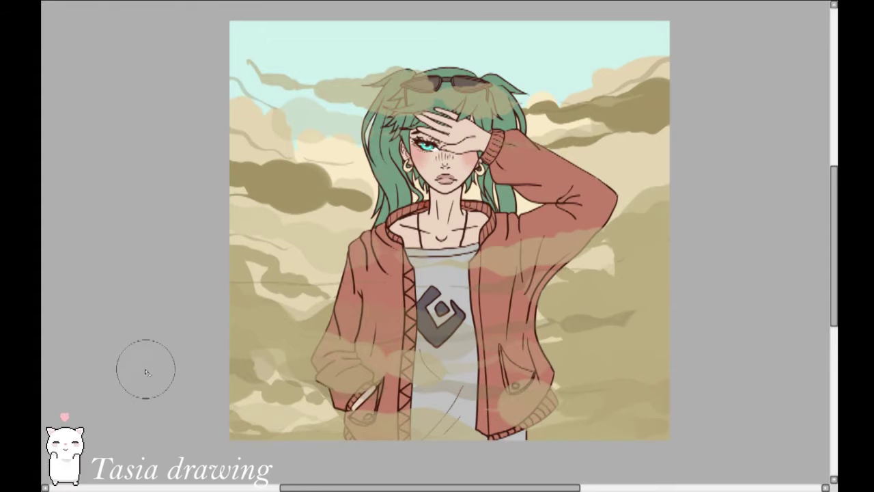
# Step: Draw a boxed monogram signature with the date 21.08 beneath it, beside the jacket hem at the picture's lower edge
pyautogui.scroll(5, 501, 410)
pyautogui.moveTo(653, 465)
pyautogui.mouseDown()
pyautogui.moveTo(654, 186)
pyautogui.moveTo(531, 248)
pyautogui.mouseUp()
pyautogui.press('e')
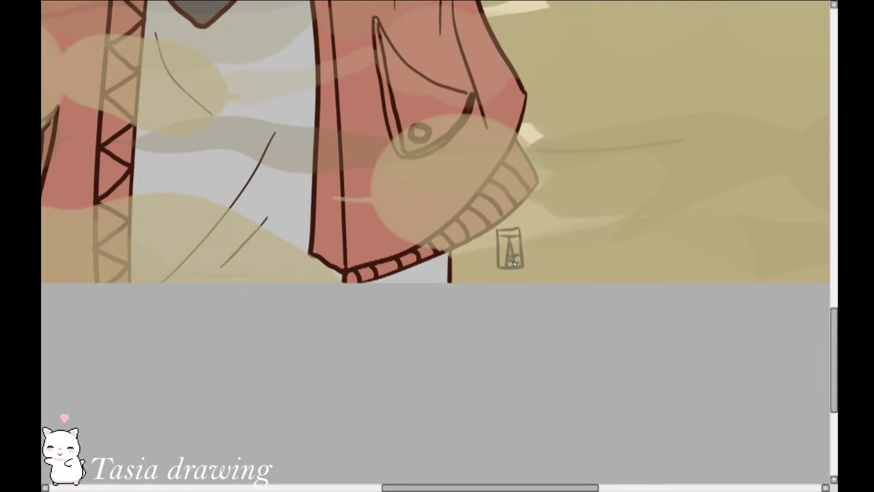
pyautogui.scroll(4, 512, 258)
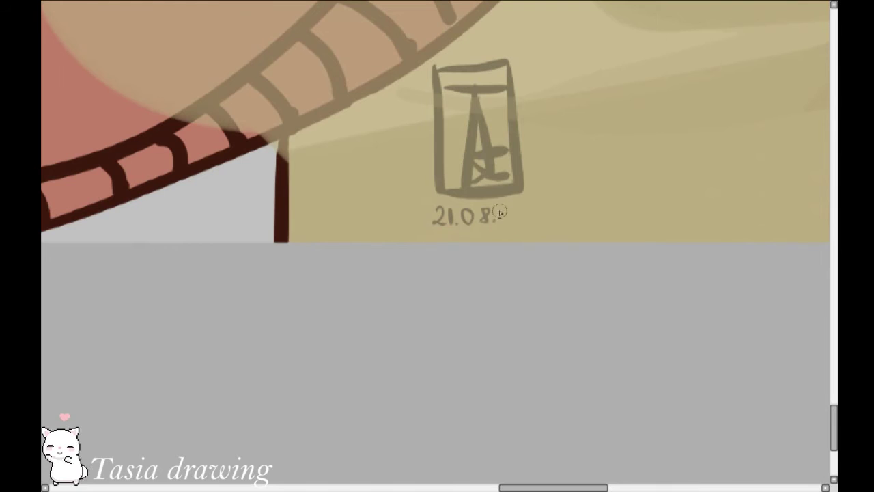
pyautogui.scroll(-9, 478, 246)
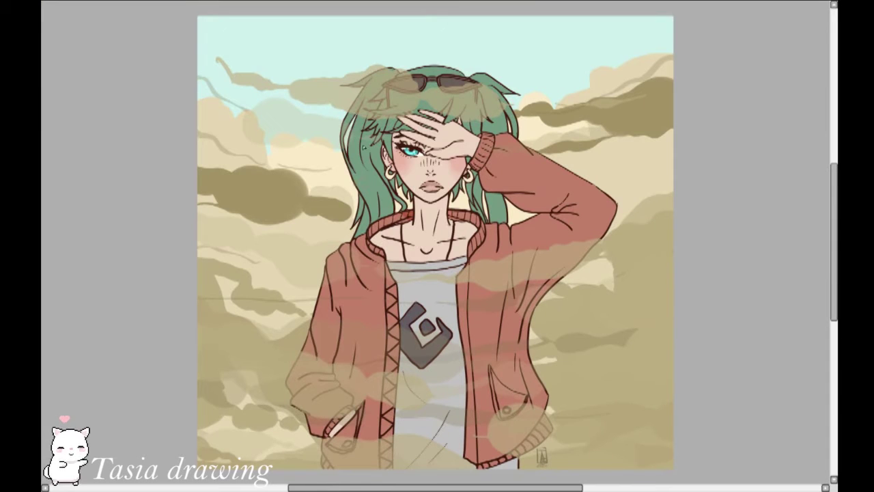